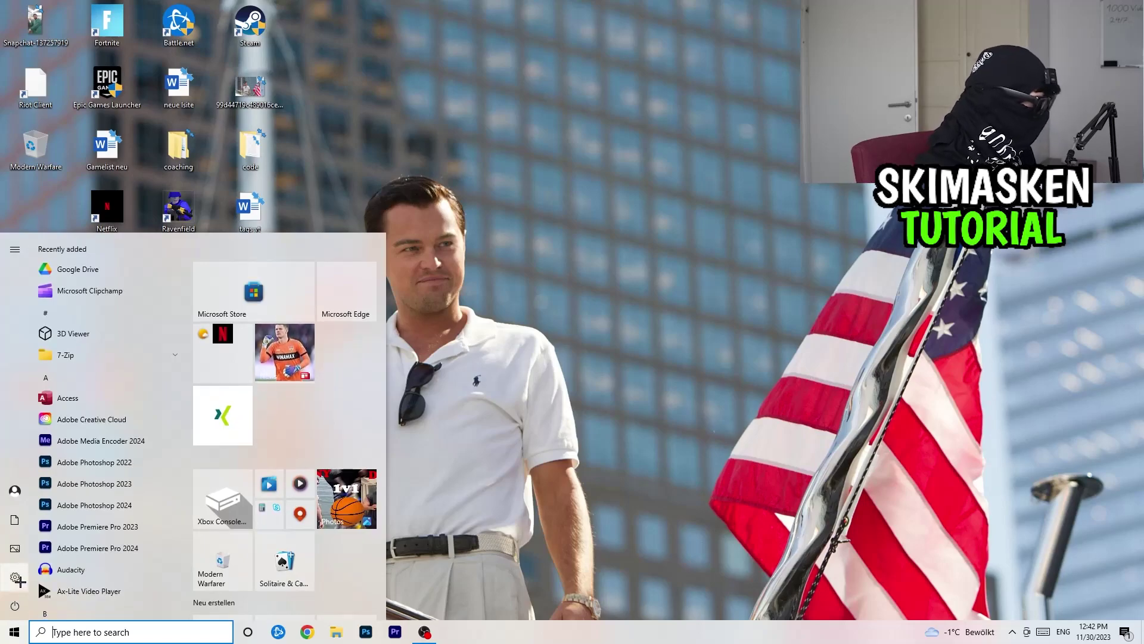
- Open the Windows gaming settings and review the Game Bar, Captures and Game Mode pages
left_click(15, 576)
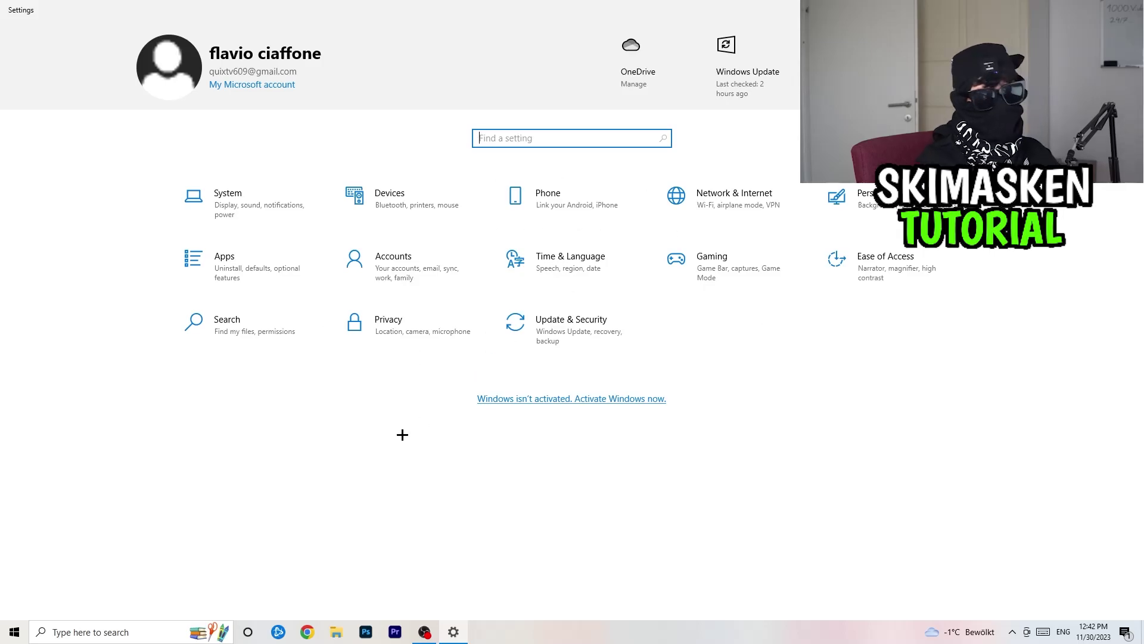
left_click(761, 255)
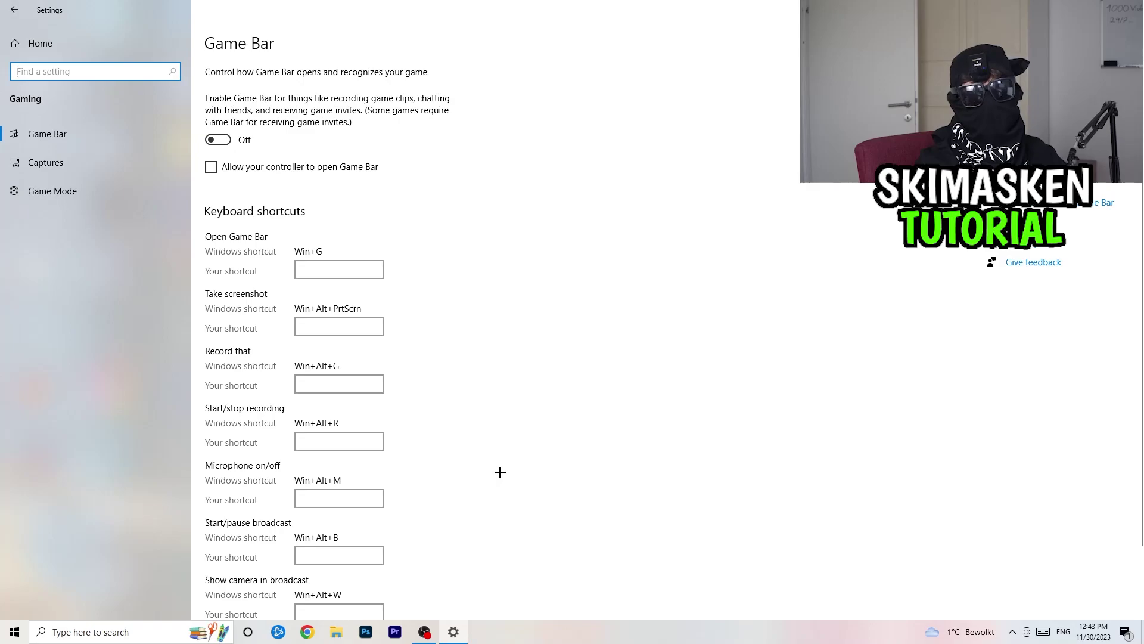
left_click(76, 160)
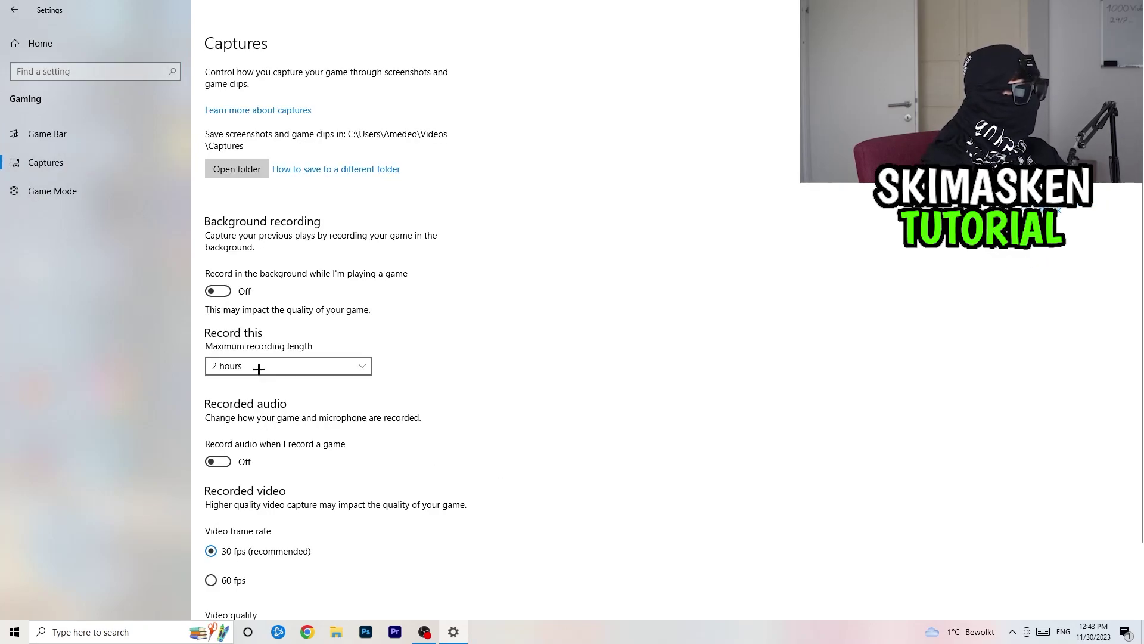
scroll(290, 224, "down", 2)
scroll(295, 212, "up", 2)
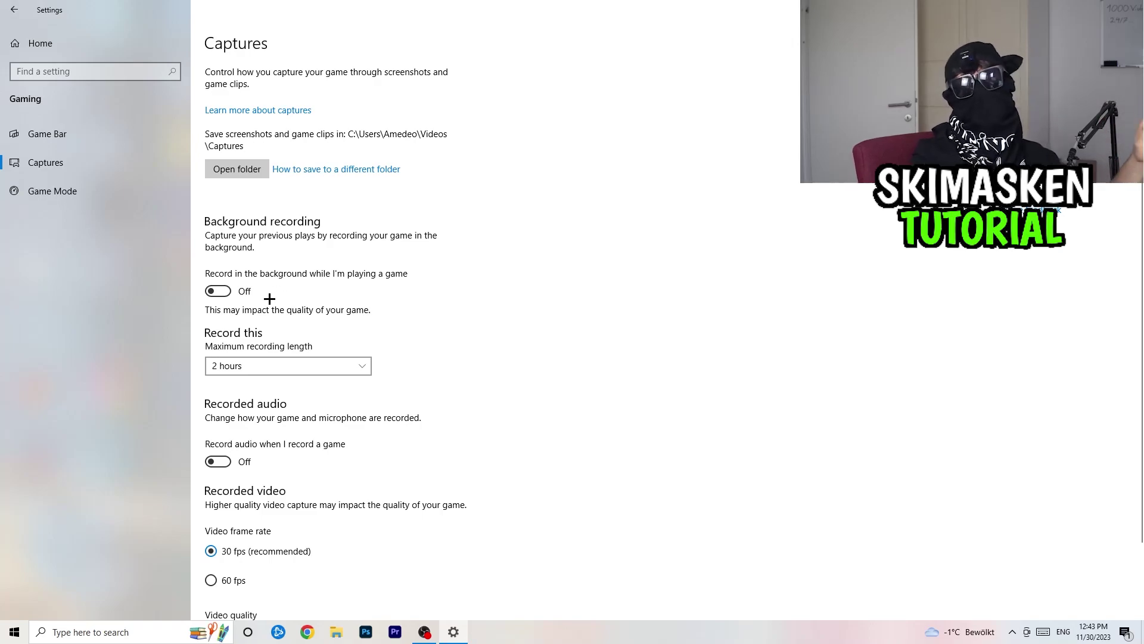
scroll(267, 298, "down", 2)
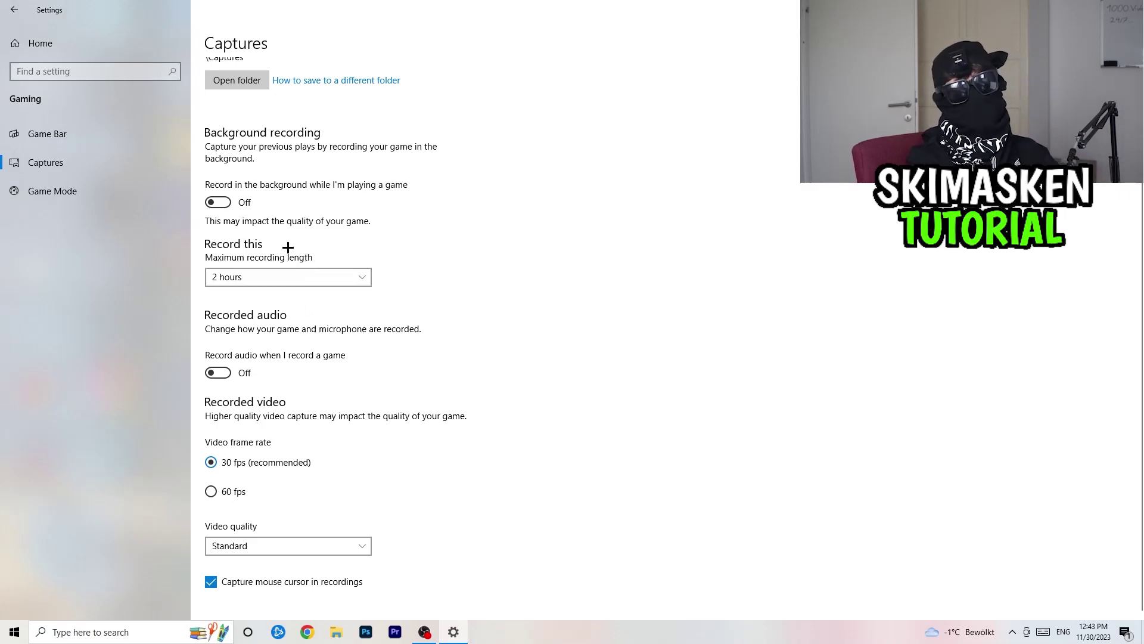
left_click(120, 193)
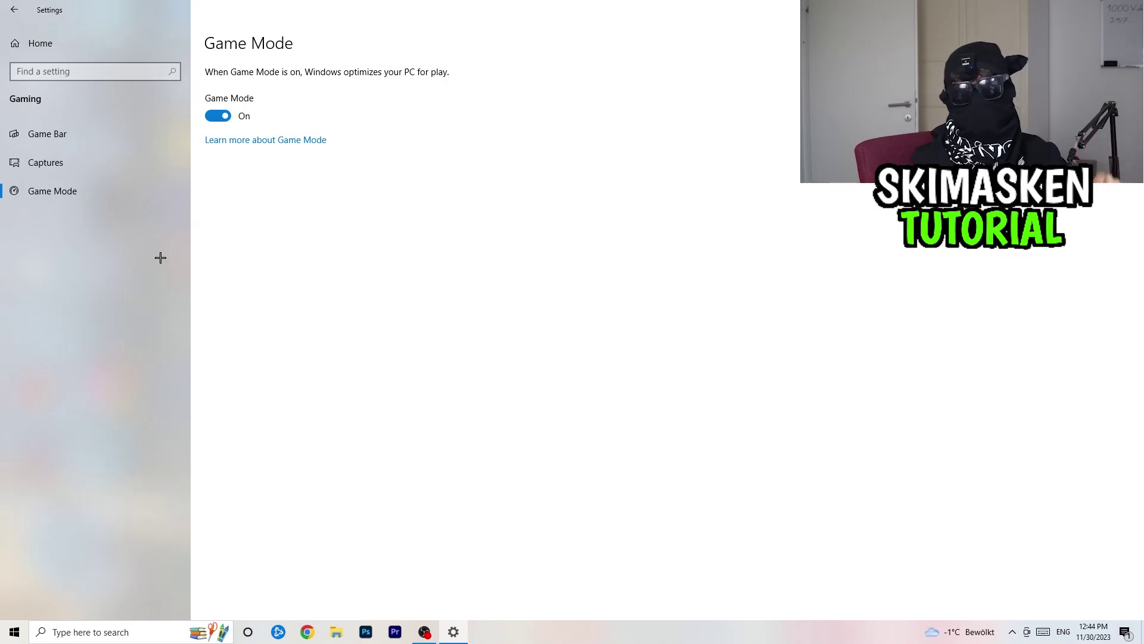
- Go to the system display settings and check the text and app scaling options and display resolution
left_click(14, 10)
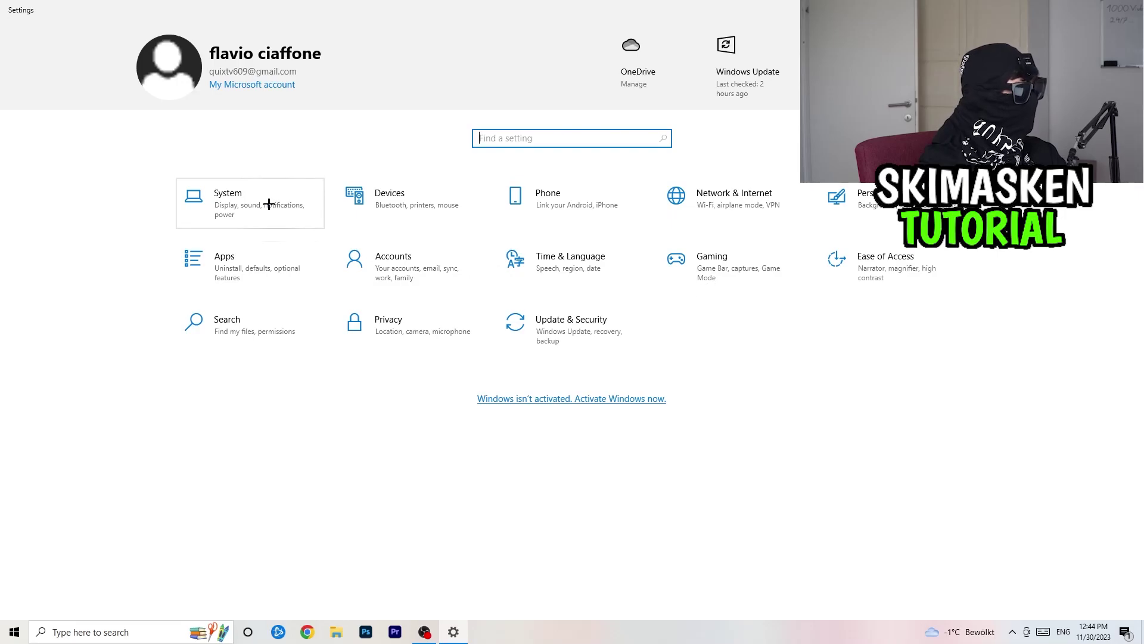
left_click(277, 222)
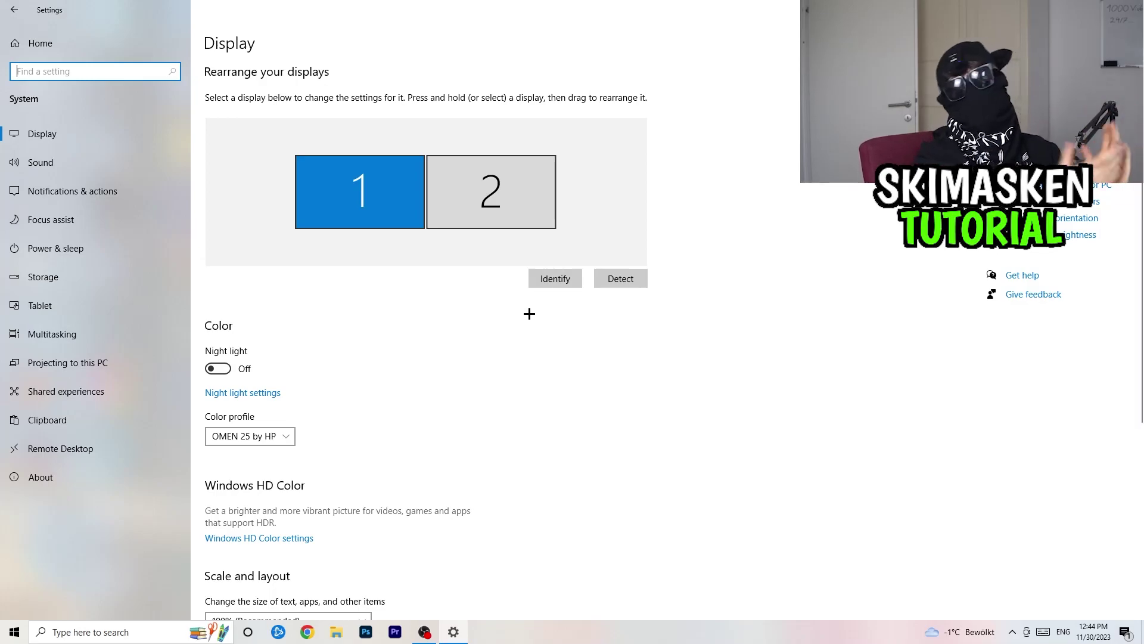
scroll(384, 314, "down", 5)
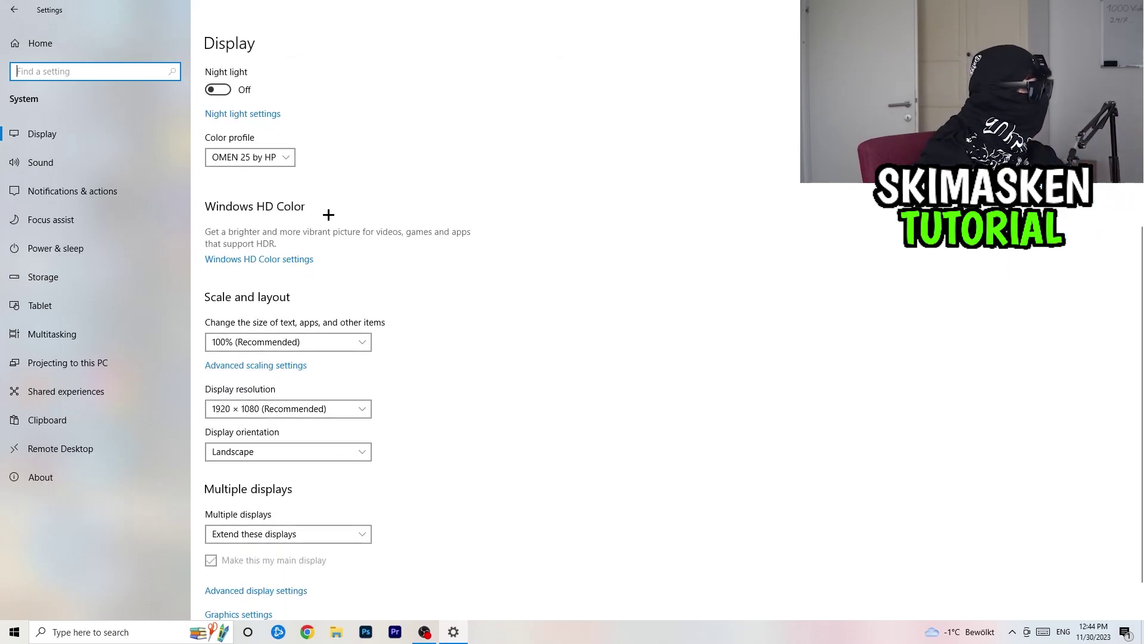
scroll(327, 250, "down", 1)
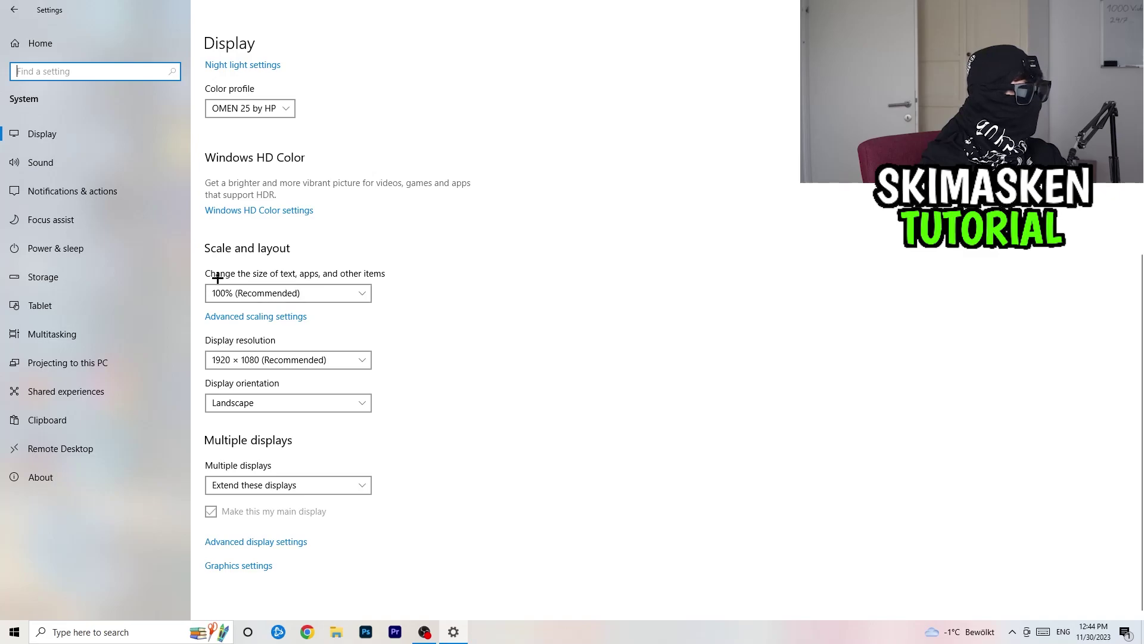
left_click(296, 293)
left_click(659, 367)
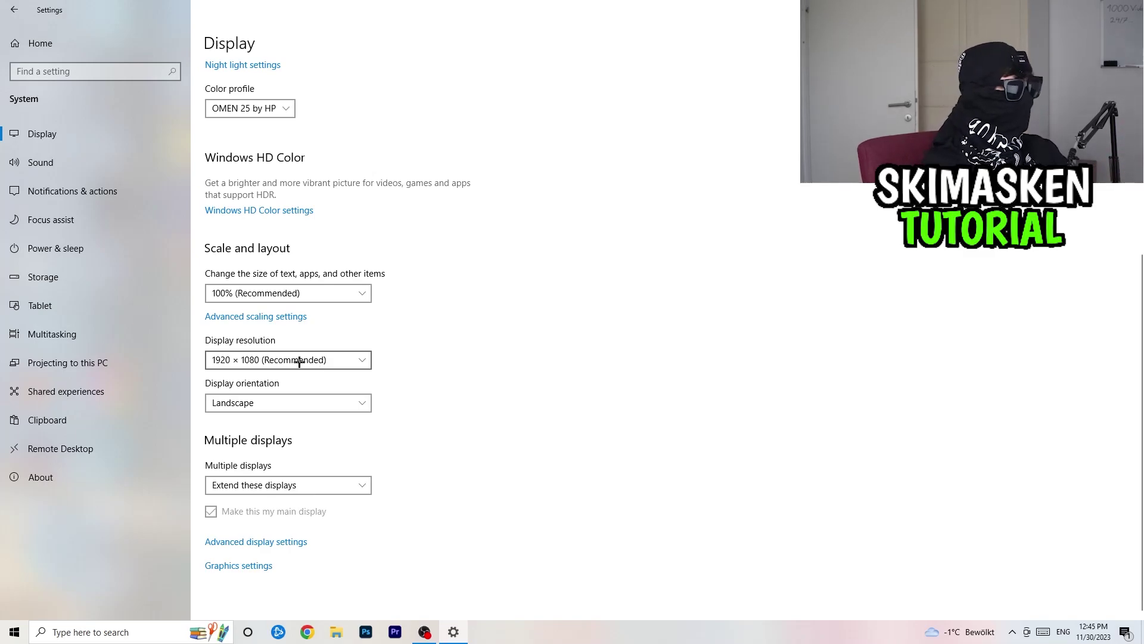
- Open the additional power options from the Power & sleep settings, review the available power plans, and close the window
left_click(44, 249)
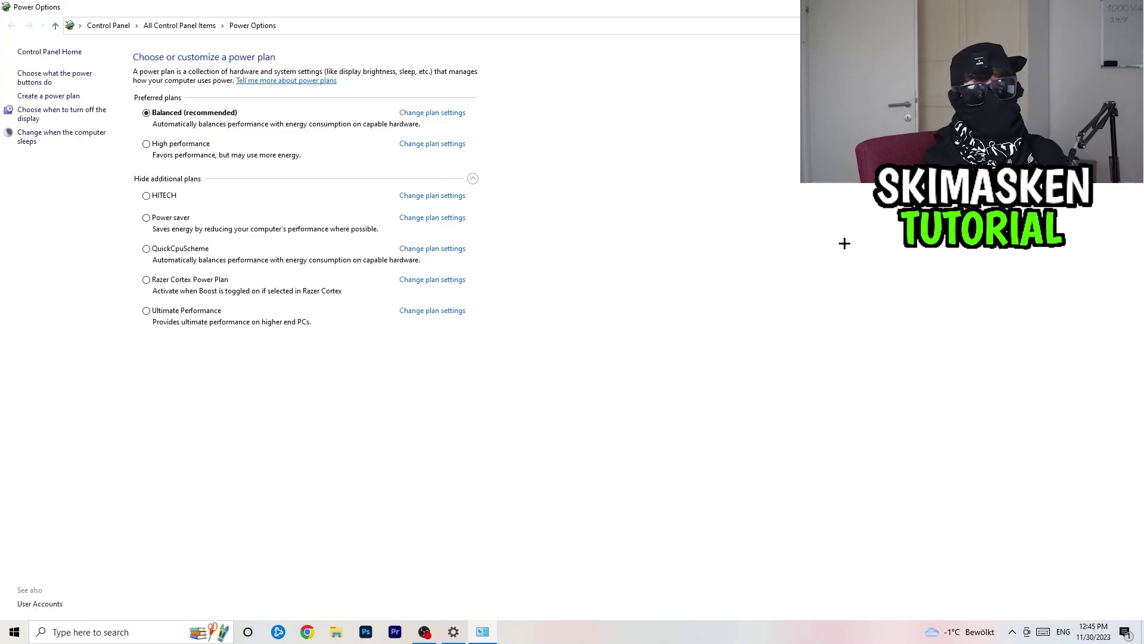
left_click(472, 178)
left_click(473, 179)
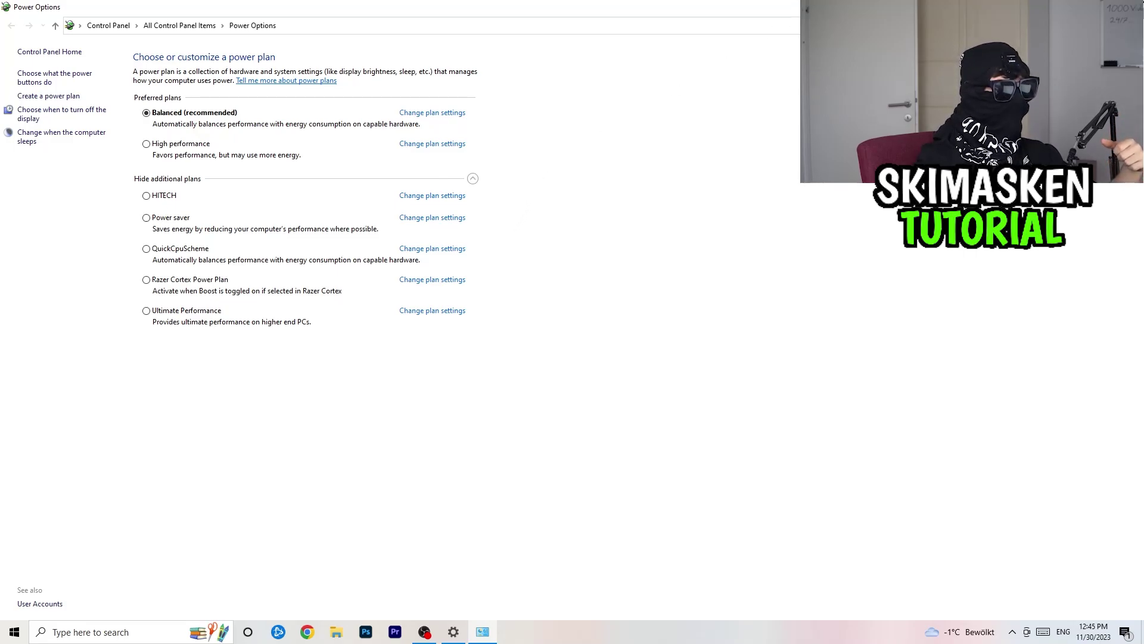
key("alt+F4")
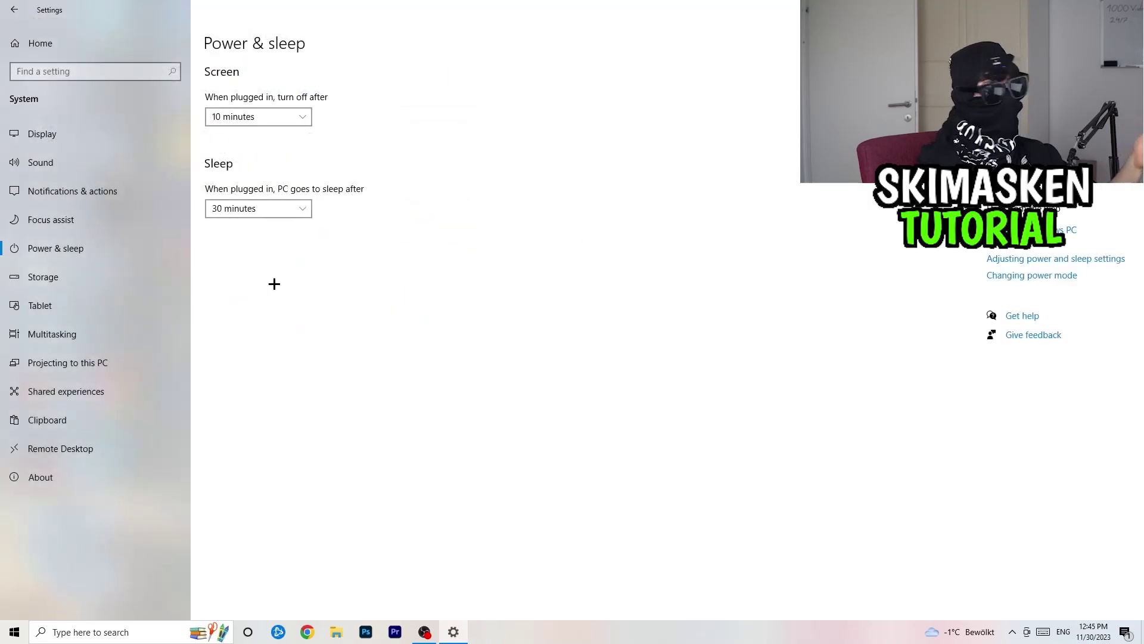
- Review the Storage Sense run schedule and recycle bin cleanup options in the storage settings, and close Settings
left_click(131, 268)
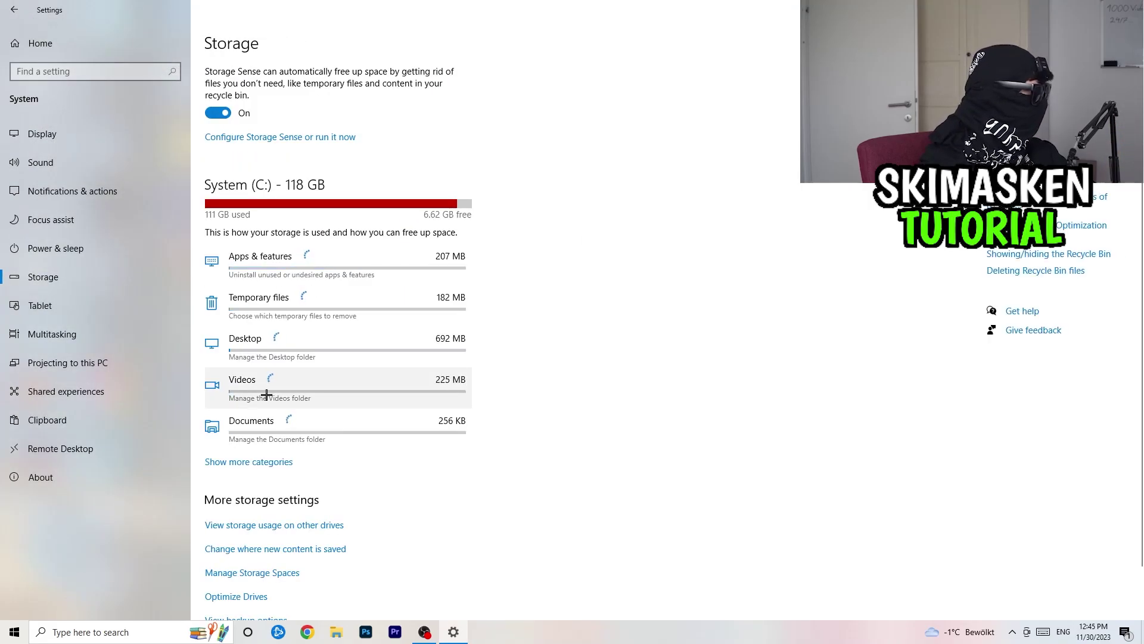
left_click(296, 136)
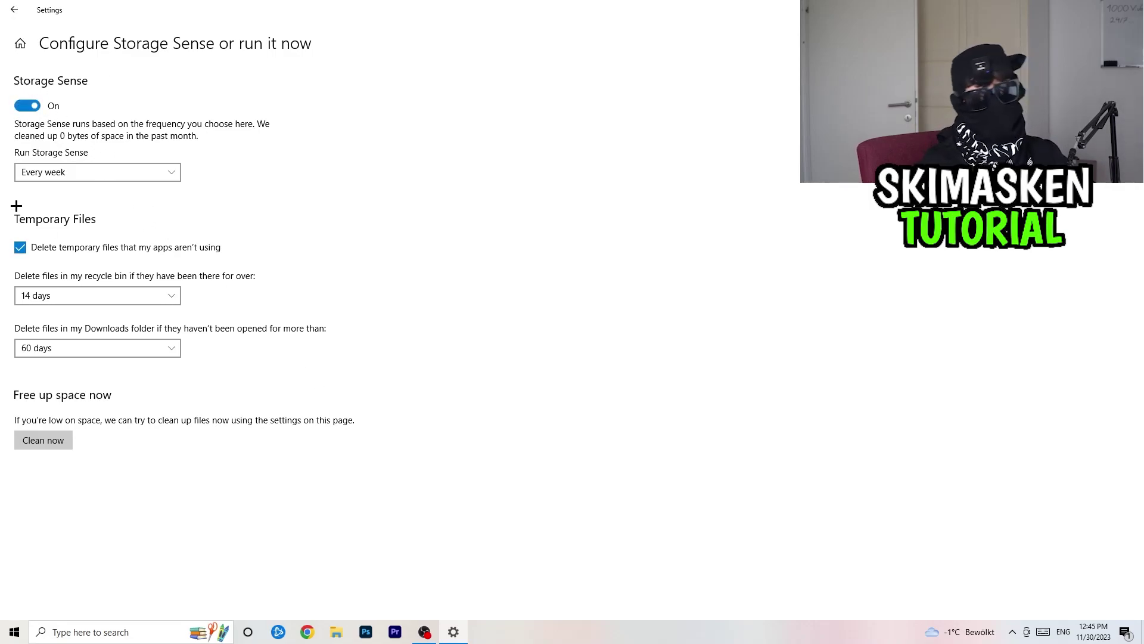
left_click(168, 171)
left_click(169, 171)
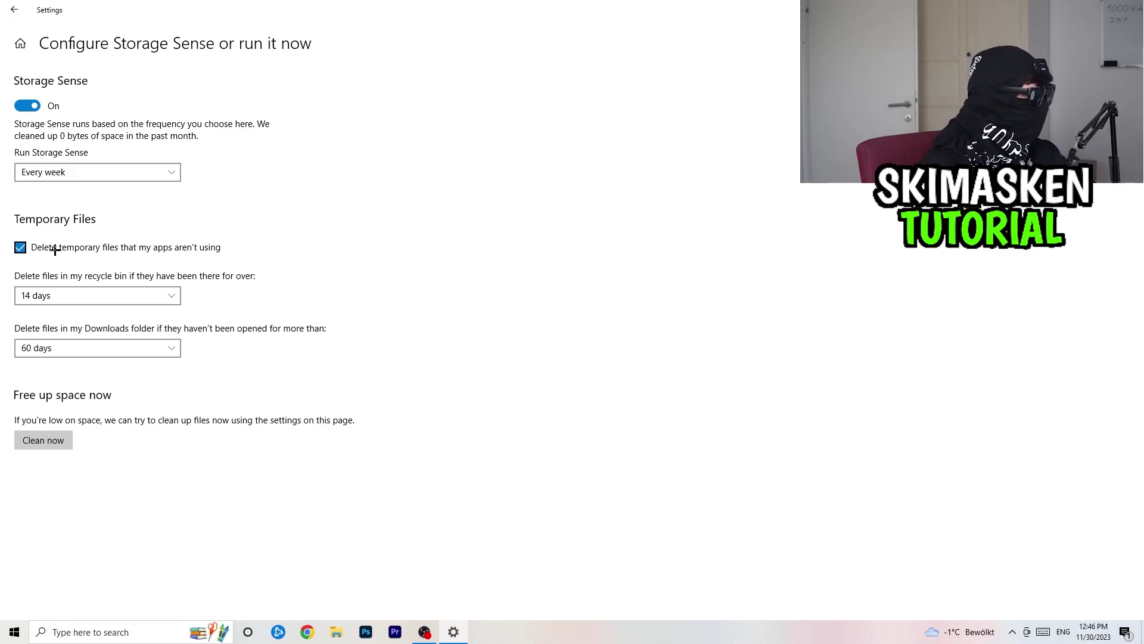
left_click(102, 297)
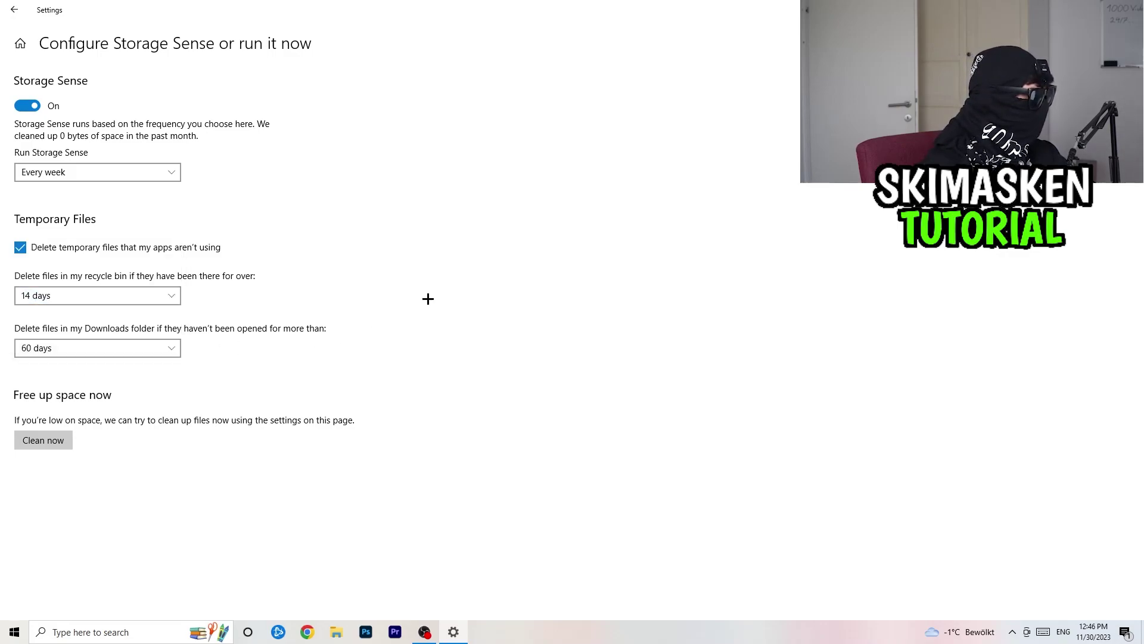
left_click(256, 308)
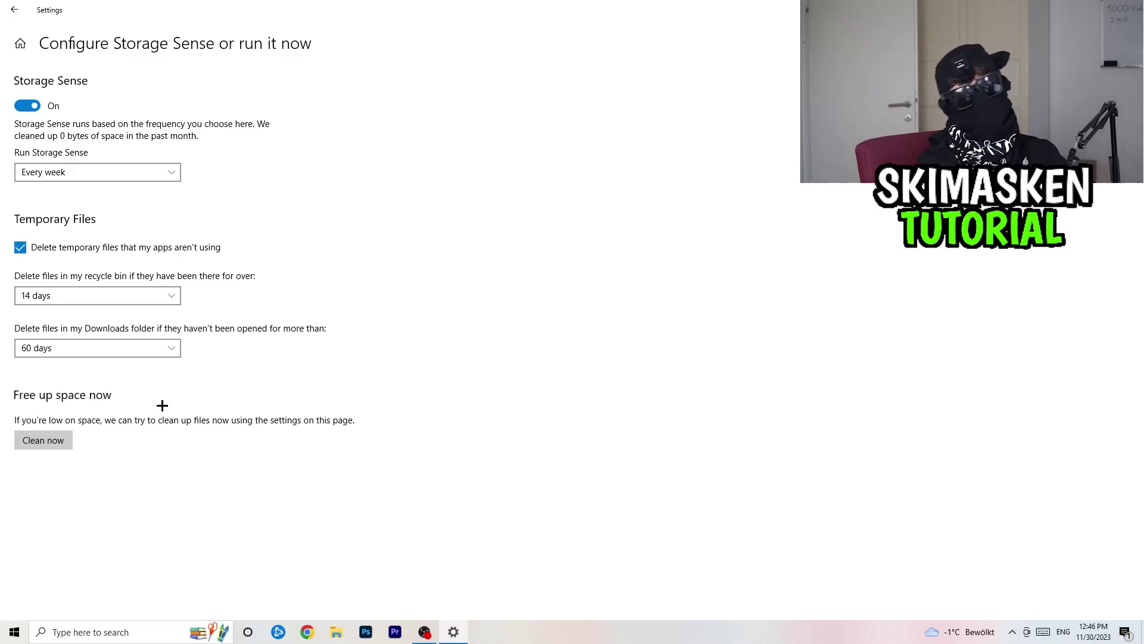
left_click(12, 6)
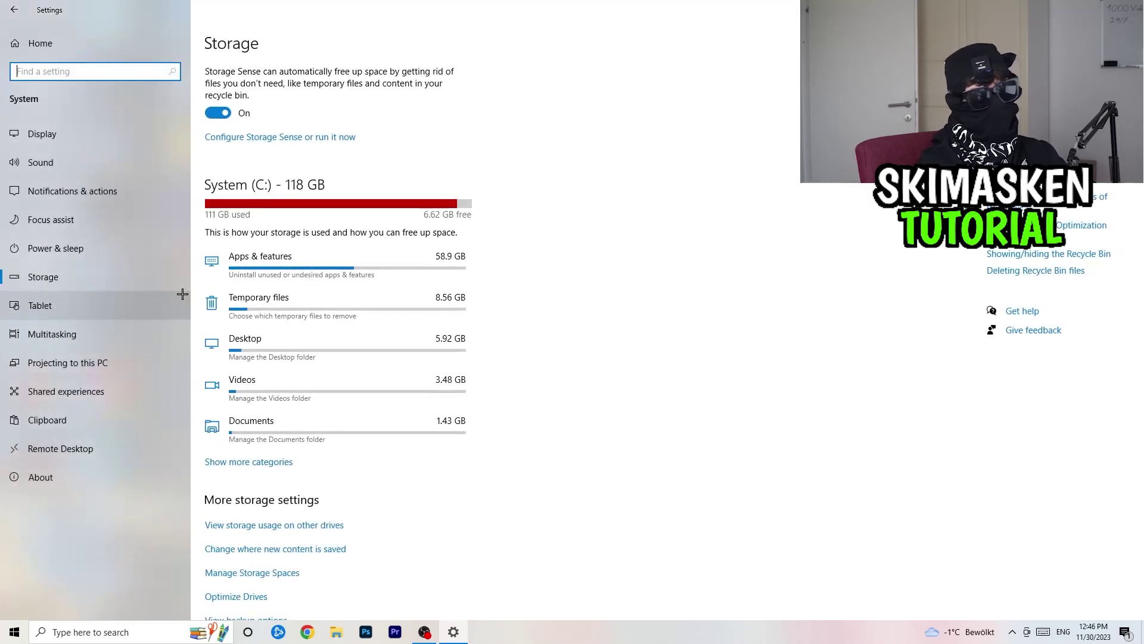
key("alt+Left")
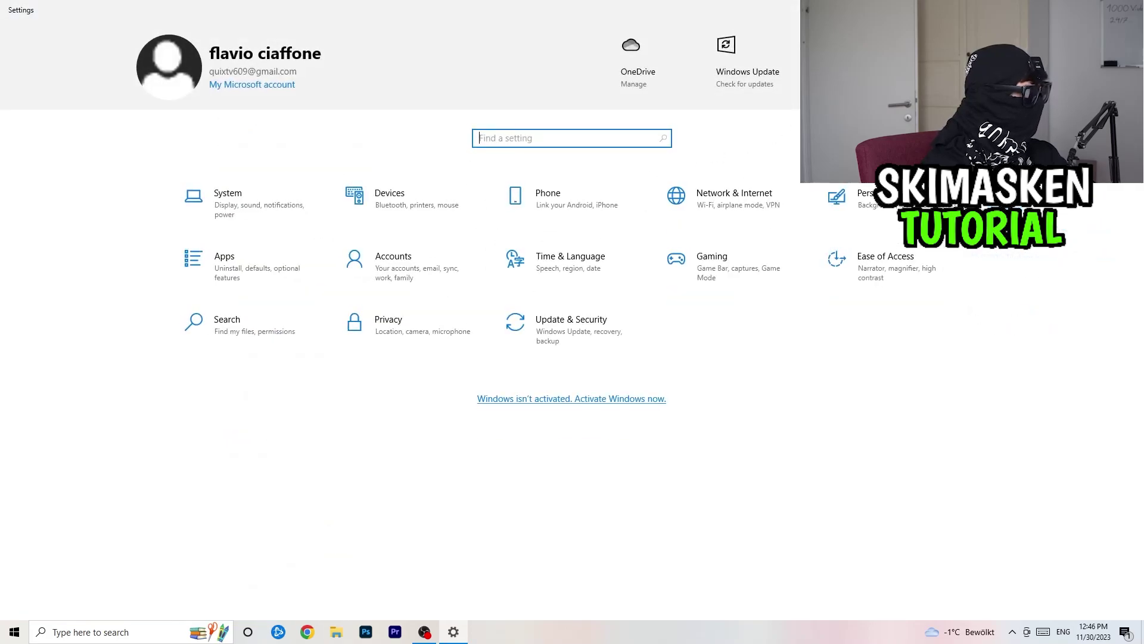
key("alt+F4")
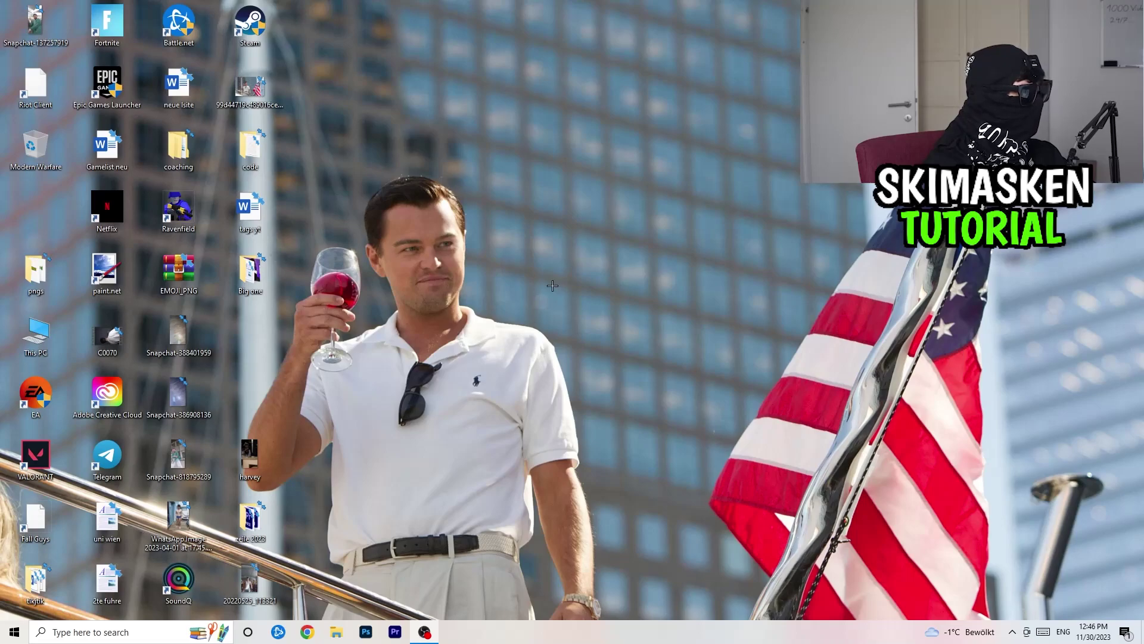
- Open NVIDIA Control Panel, check the 1920 × 1080 native resolution and the image settings with preview, and close it
right_click(570, 272)
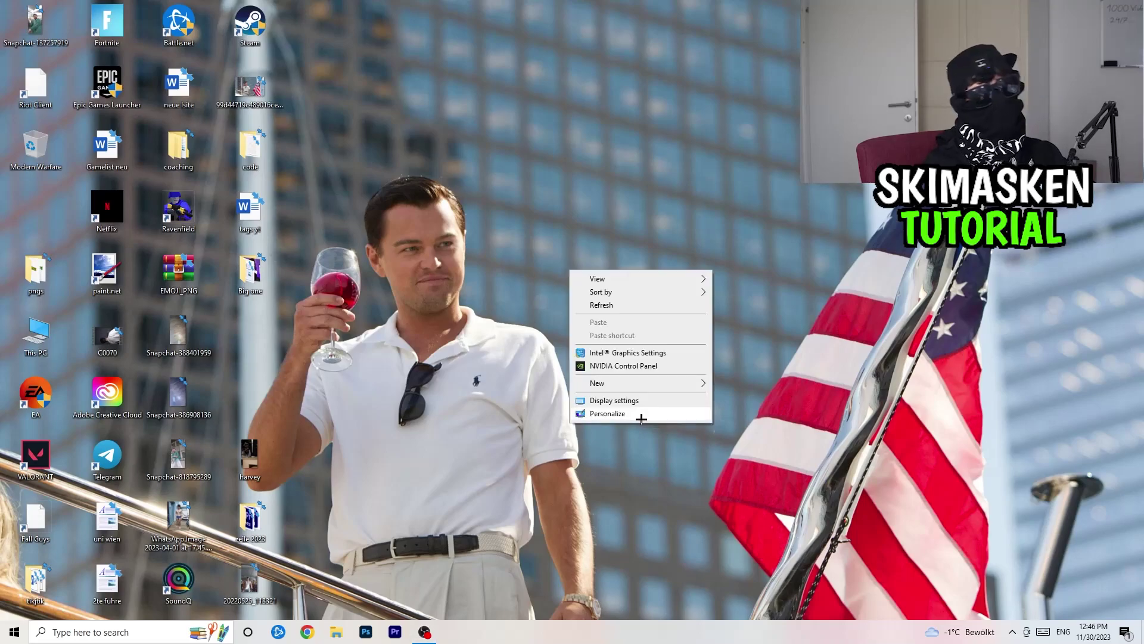
left_click(658, 367)
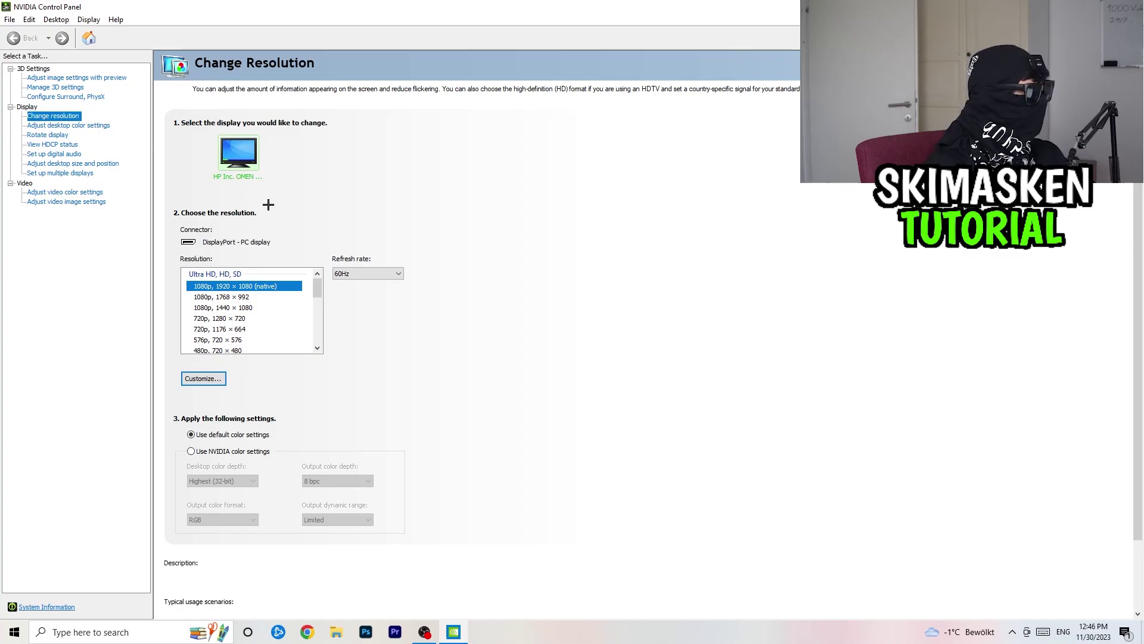
left_click(268, 286)
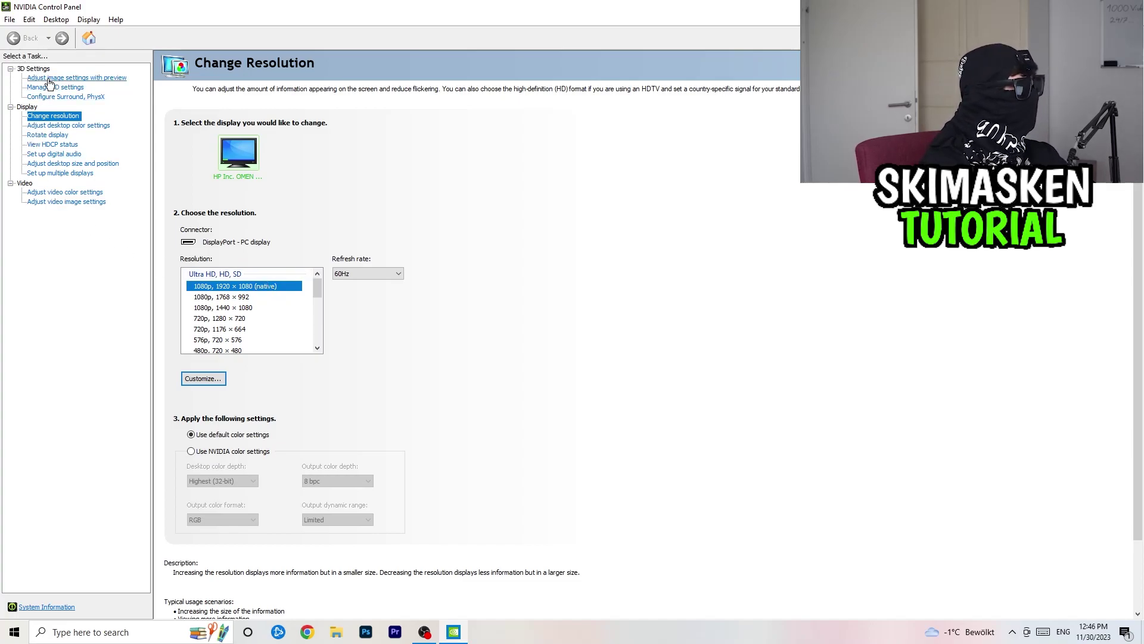
left_click(81, 79)
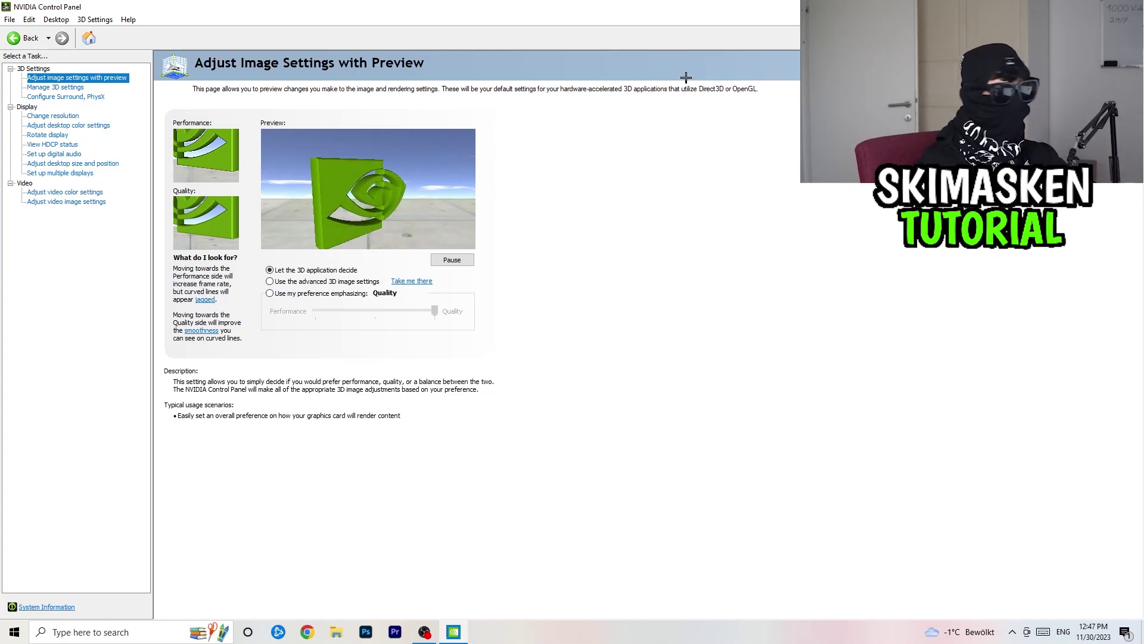
key("alt+F4")
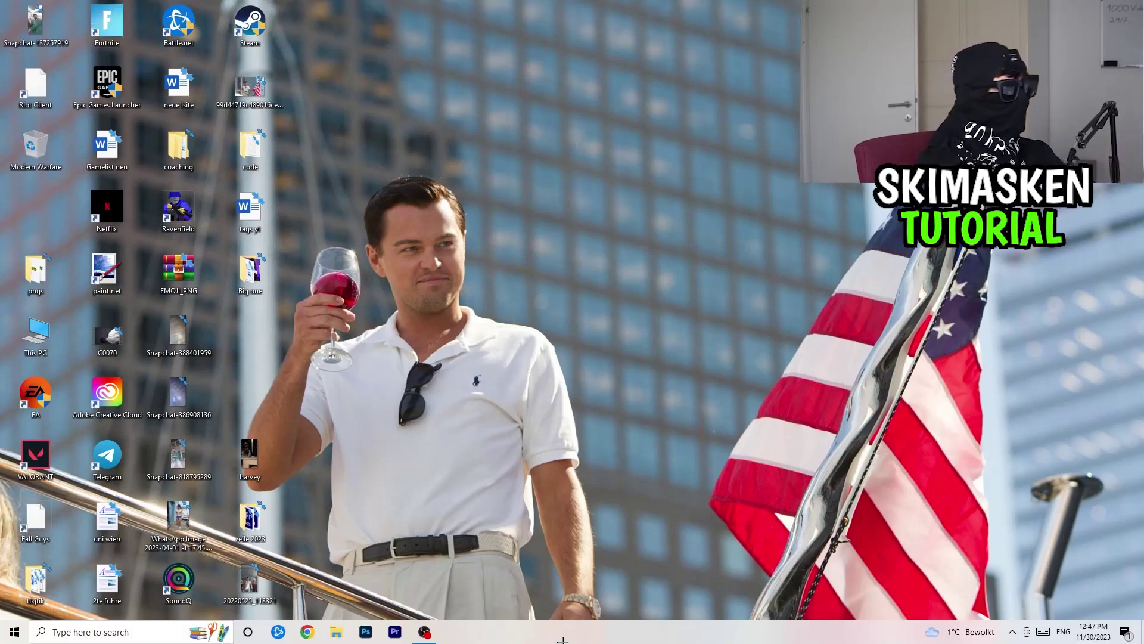
- Open Task Manager maximized, sort the processes by CPU and by GPU usage, and show the actions for Razer Synapse
right_click(562, 640)
left_click(615, 581)
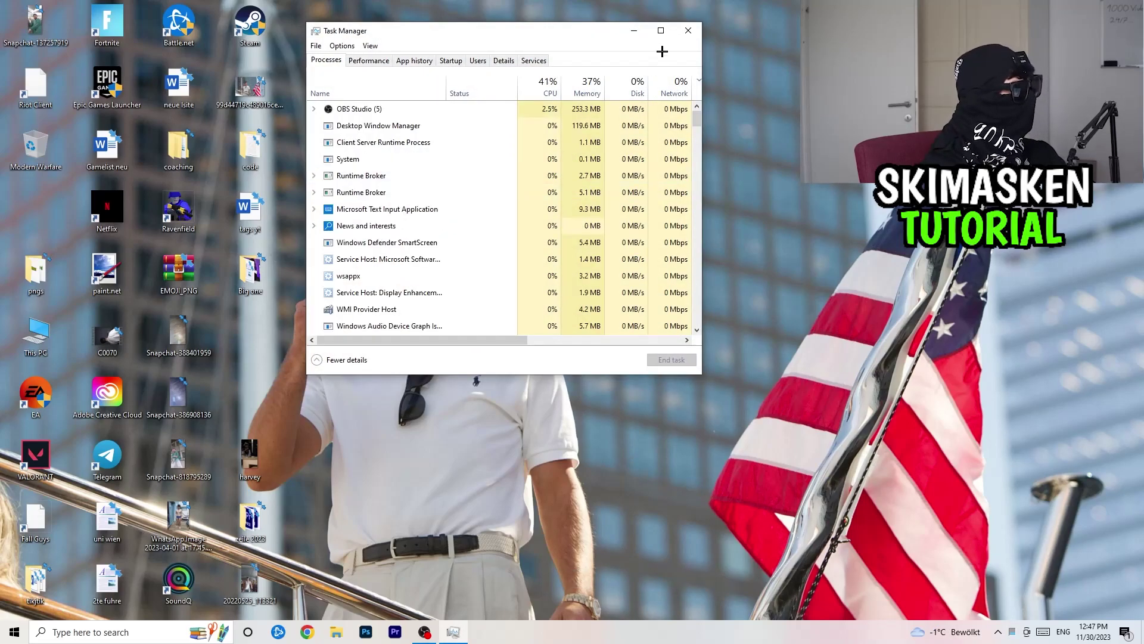
left_click(661, 31)
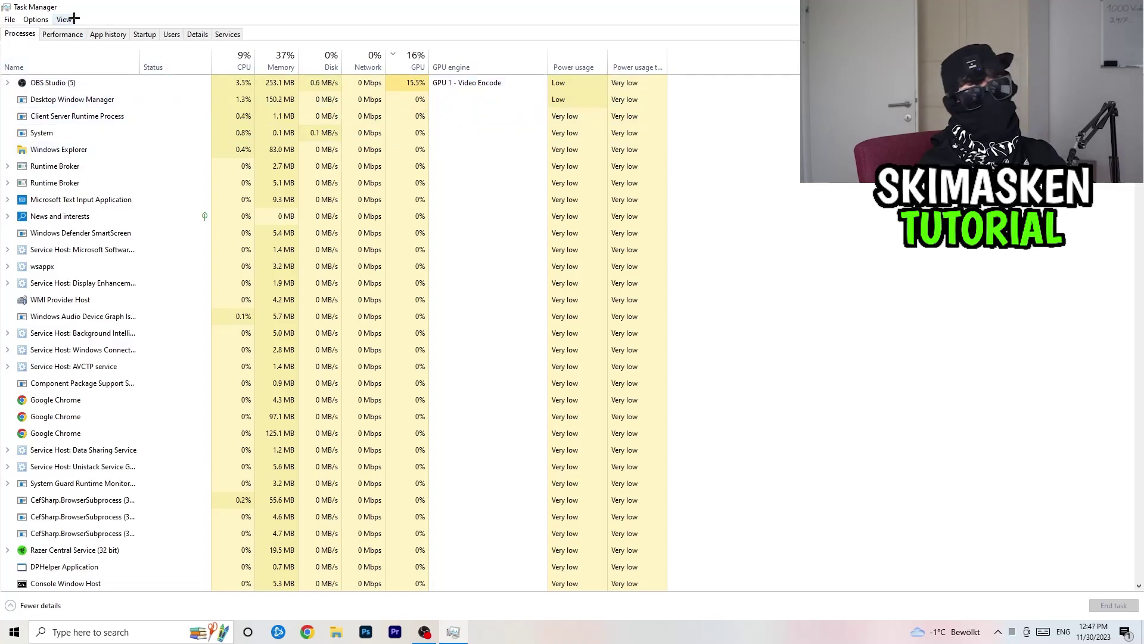
left_click(222, 56)
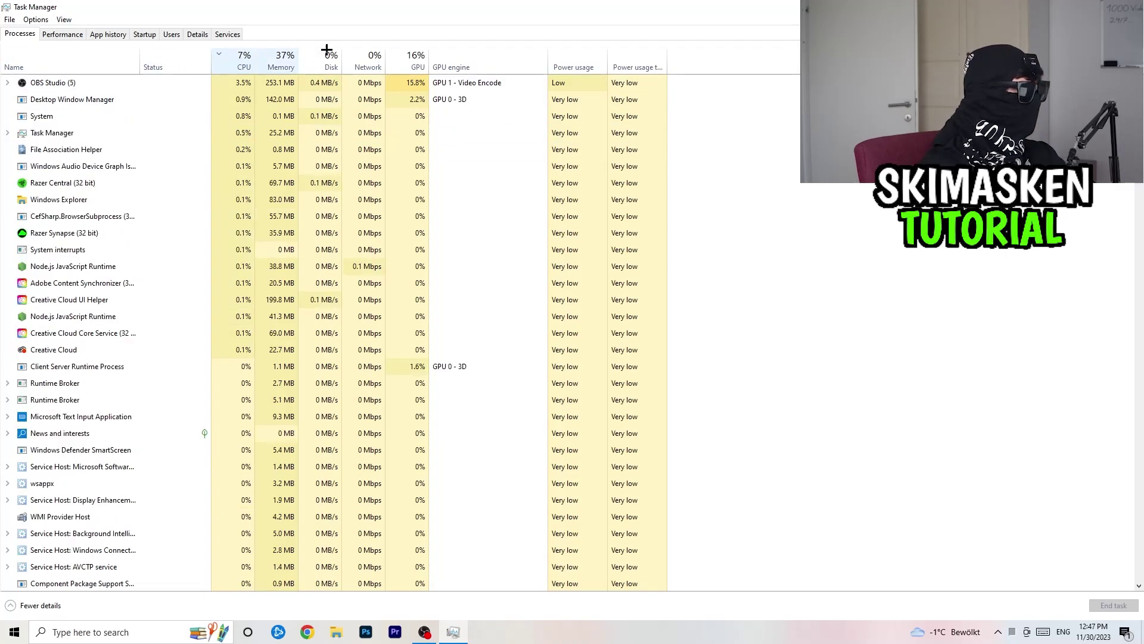
left_click(419, 59)
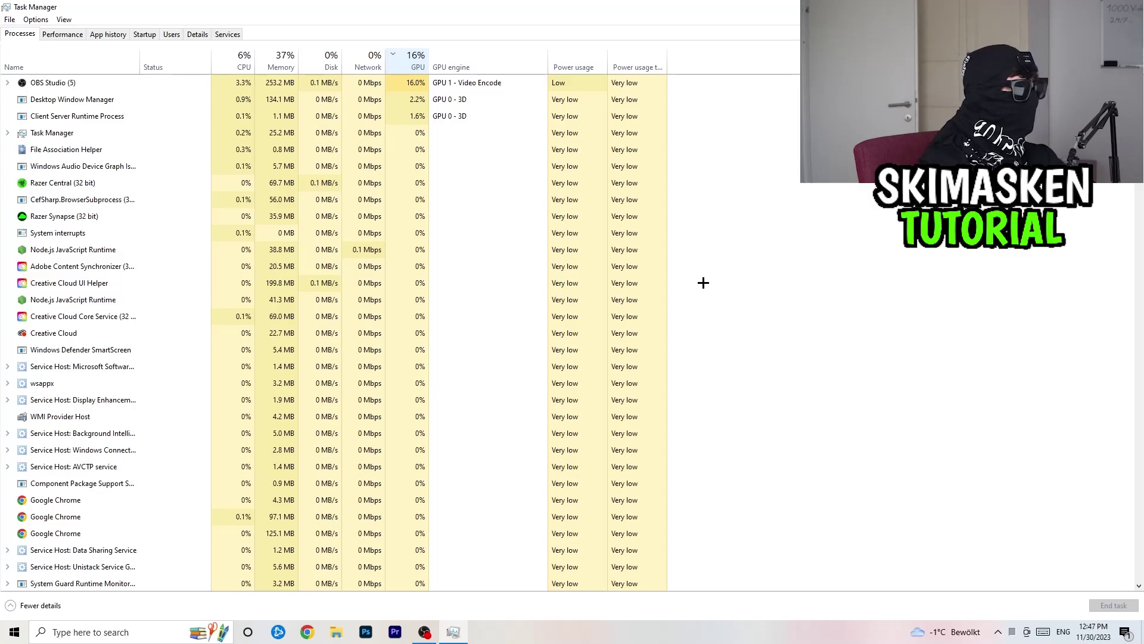
right_click(124, 213)
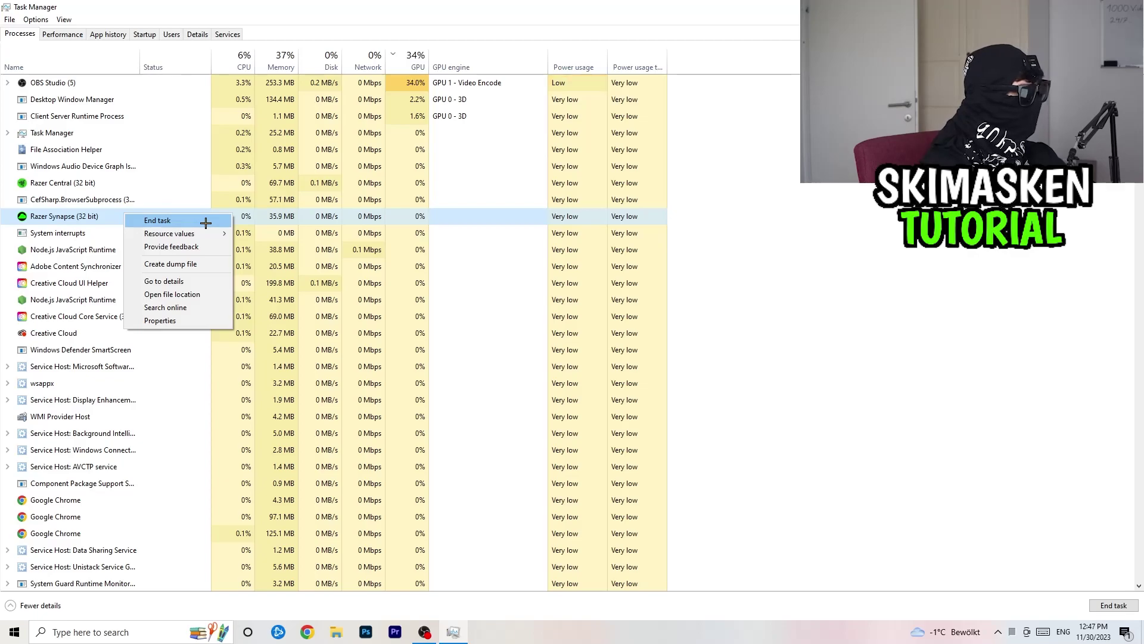
- Review the priority levels offered for a chrome.exe process in the process details, check the startup apps list, and close Task Manager
left_click(195, 35)
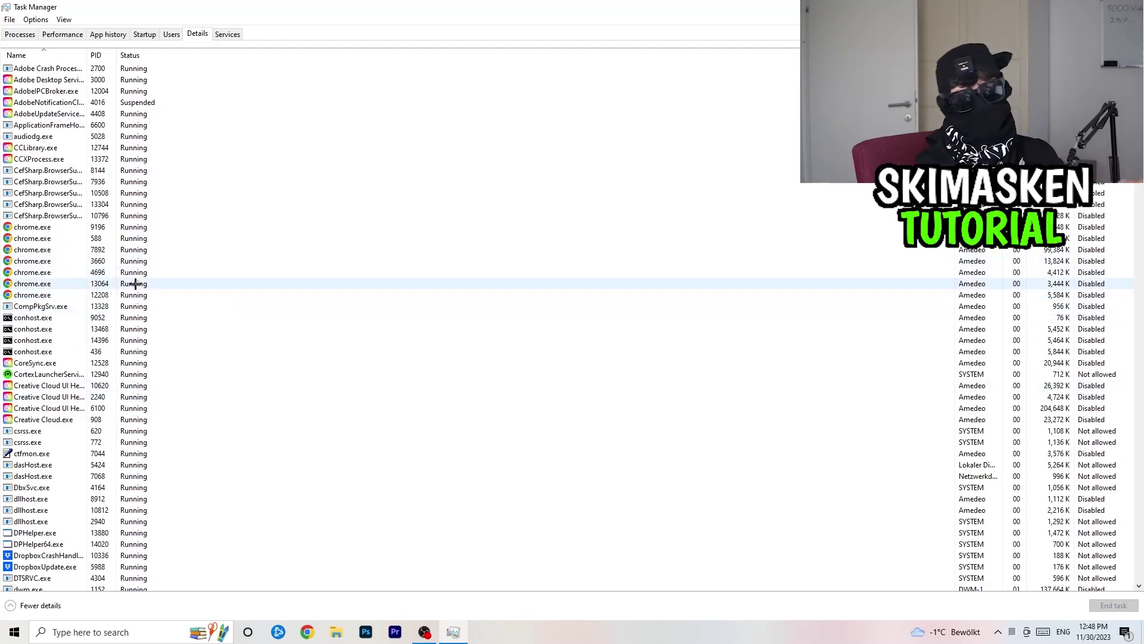
right_click(61, 271)
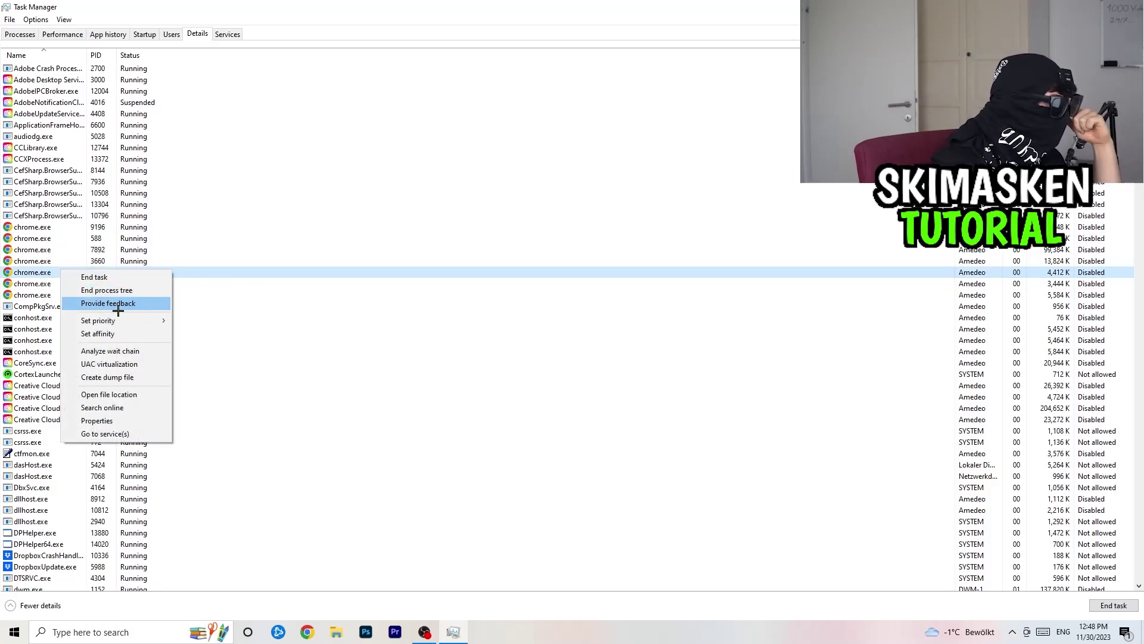
mouse_move(149, 321)
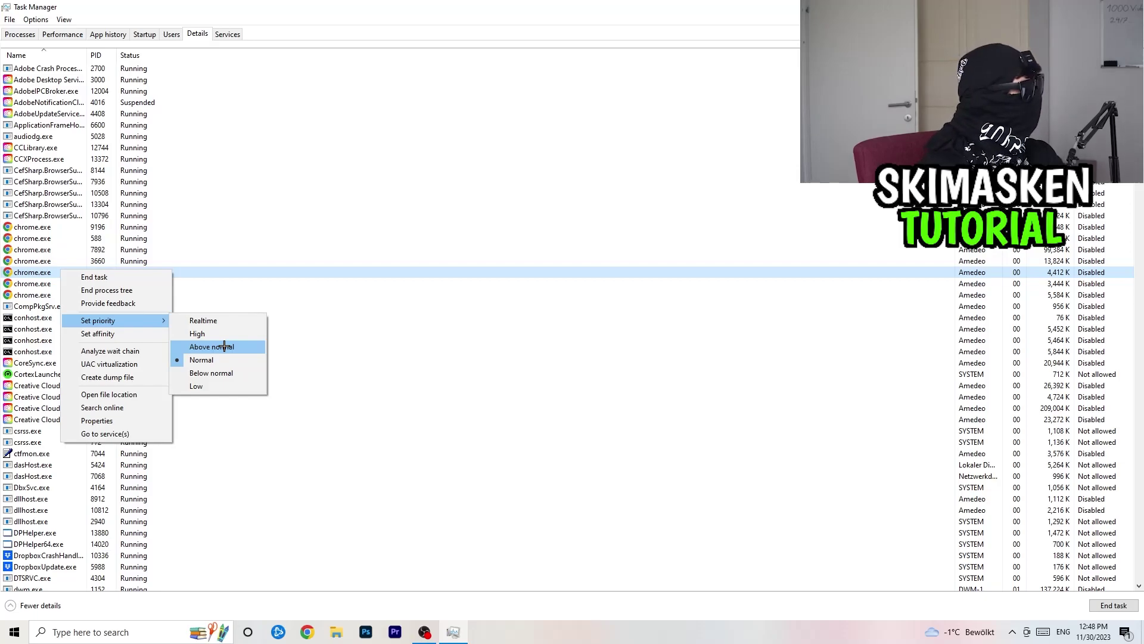
left_click(470, 125)
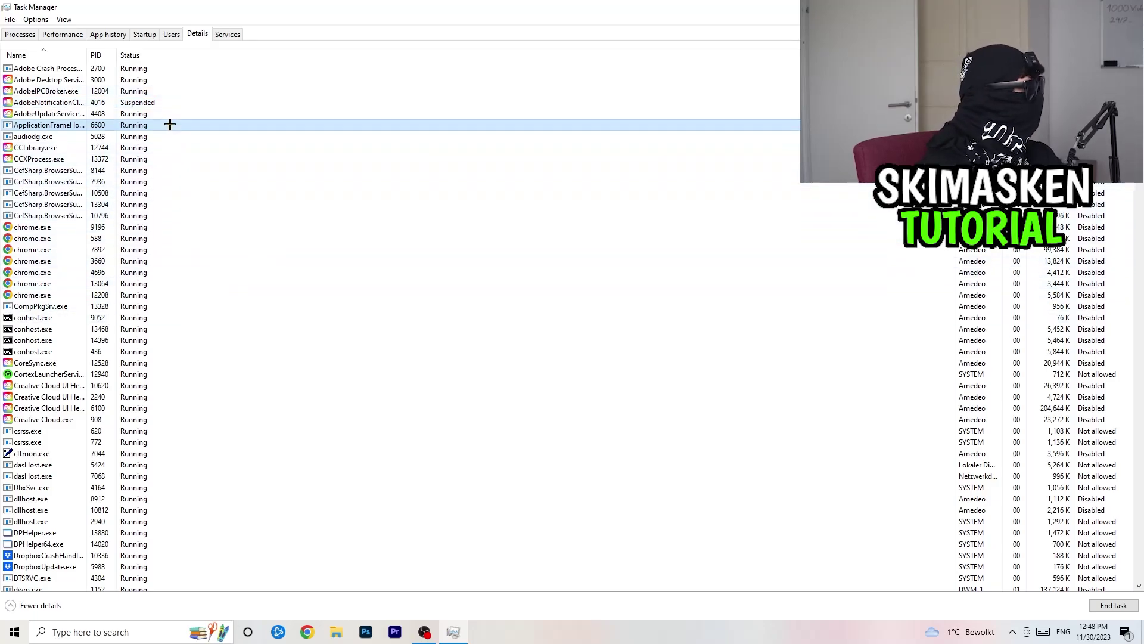
left_click(144, 35)
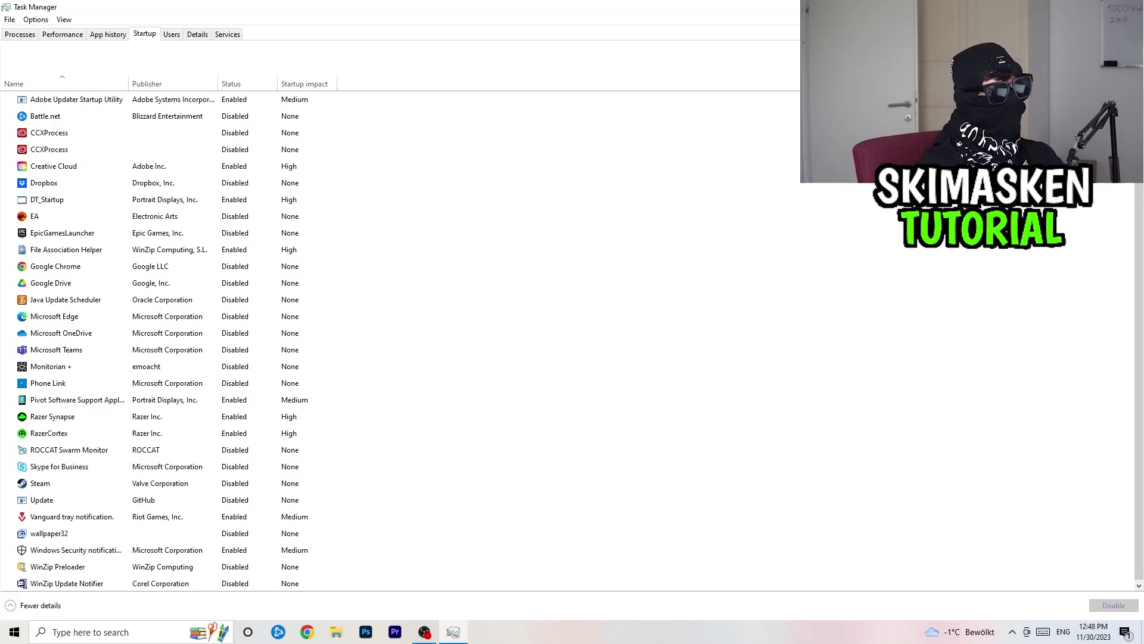
left_click(1129, 7)
- Move the Steam shortcut to the empty middle area of the desktop, show its available actions such as Run as administrator, and dismiss them
left_click_drag(249, 24, 608, 210)
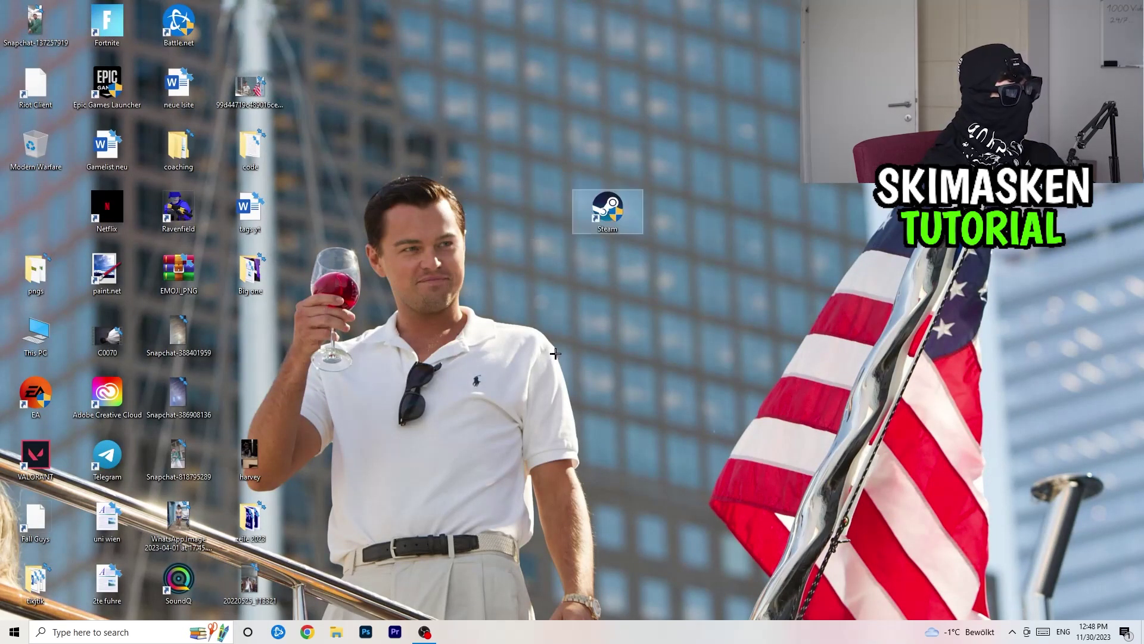
right_click(615, 215)
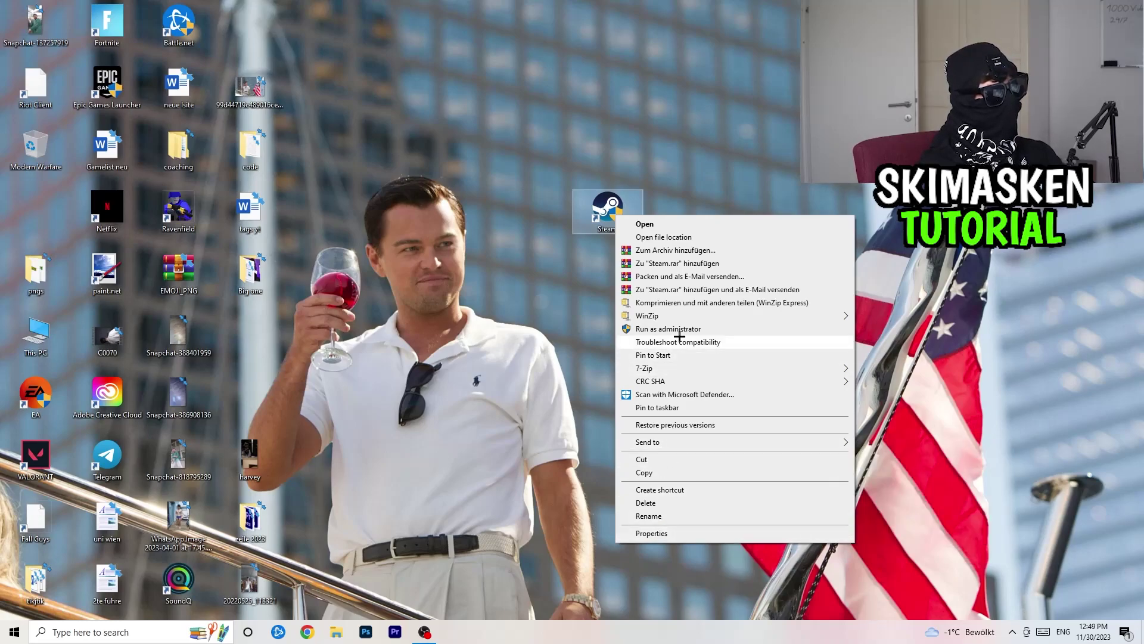
left_click(456, 246)
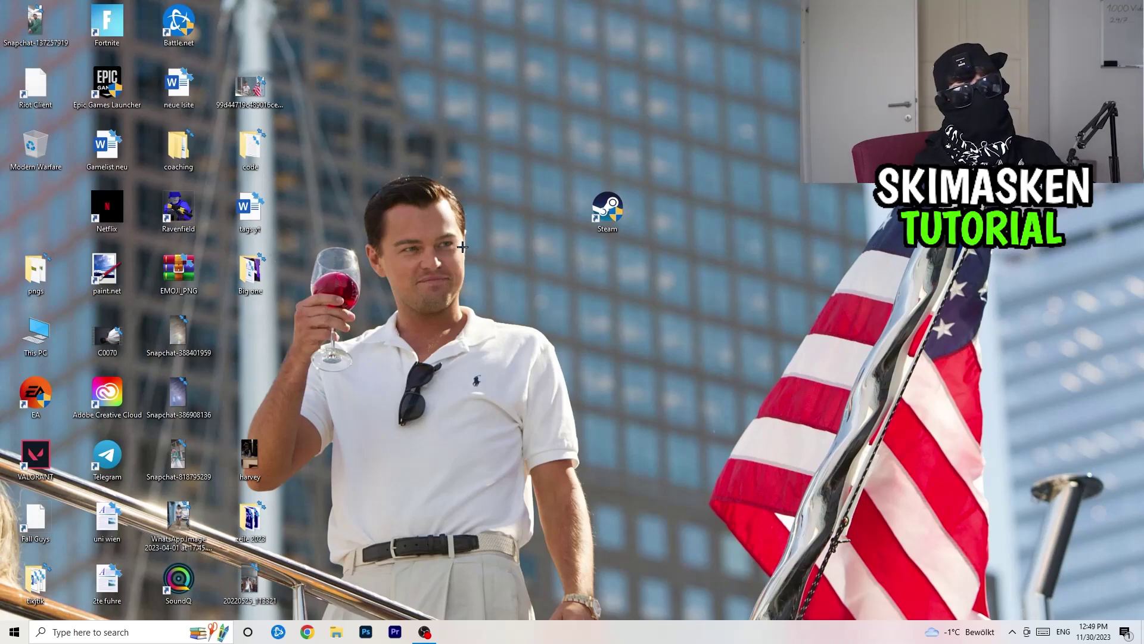
- Open the Windows Update page in the Update & Security settings, review the update status, and close Settings
left_click(14, 631)
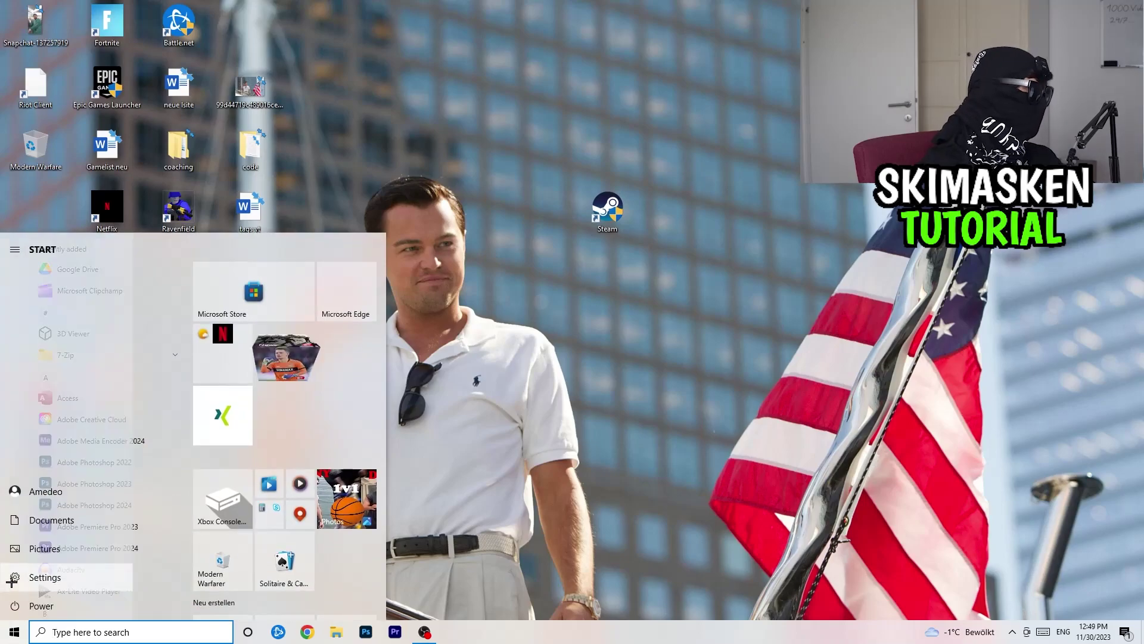
left_click(15, 576)
left_click(522, 351)
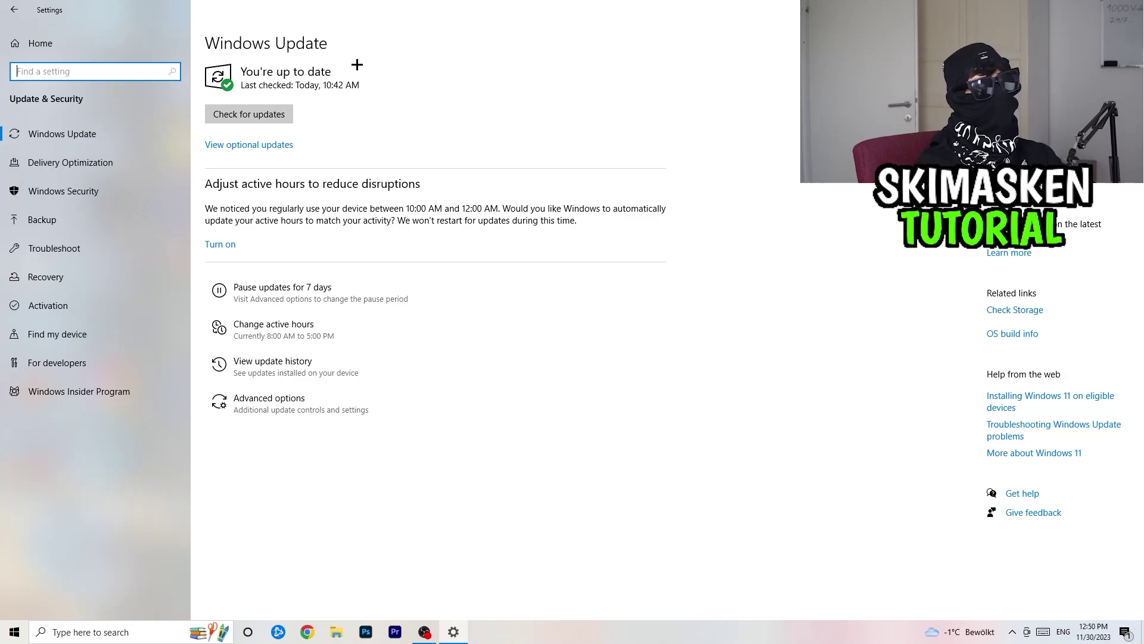
key("alt+F4")
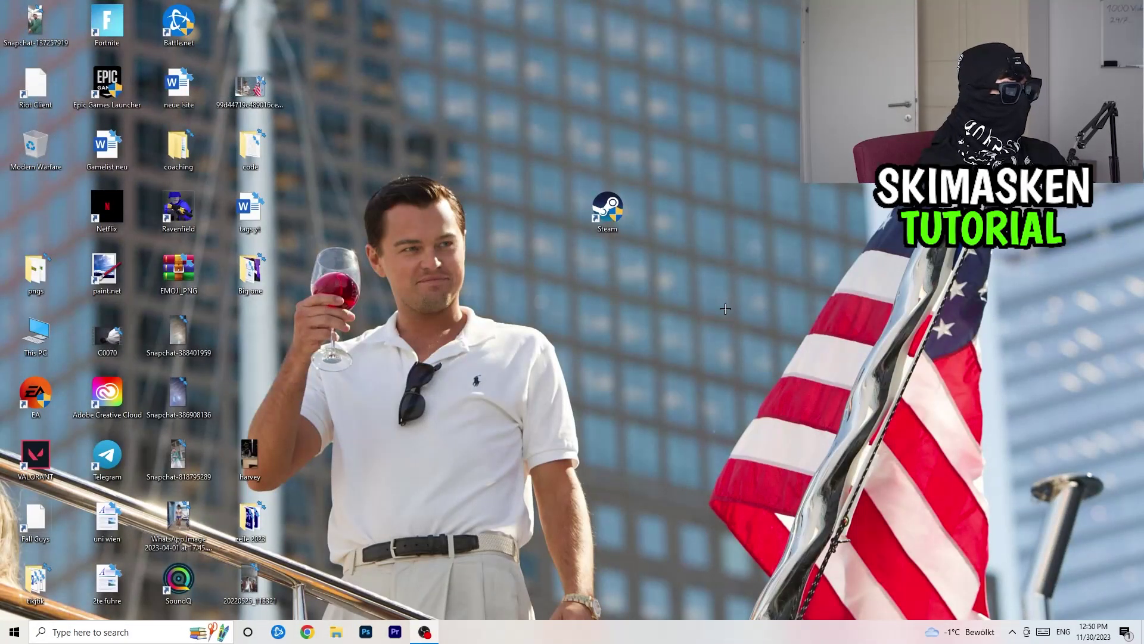